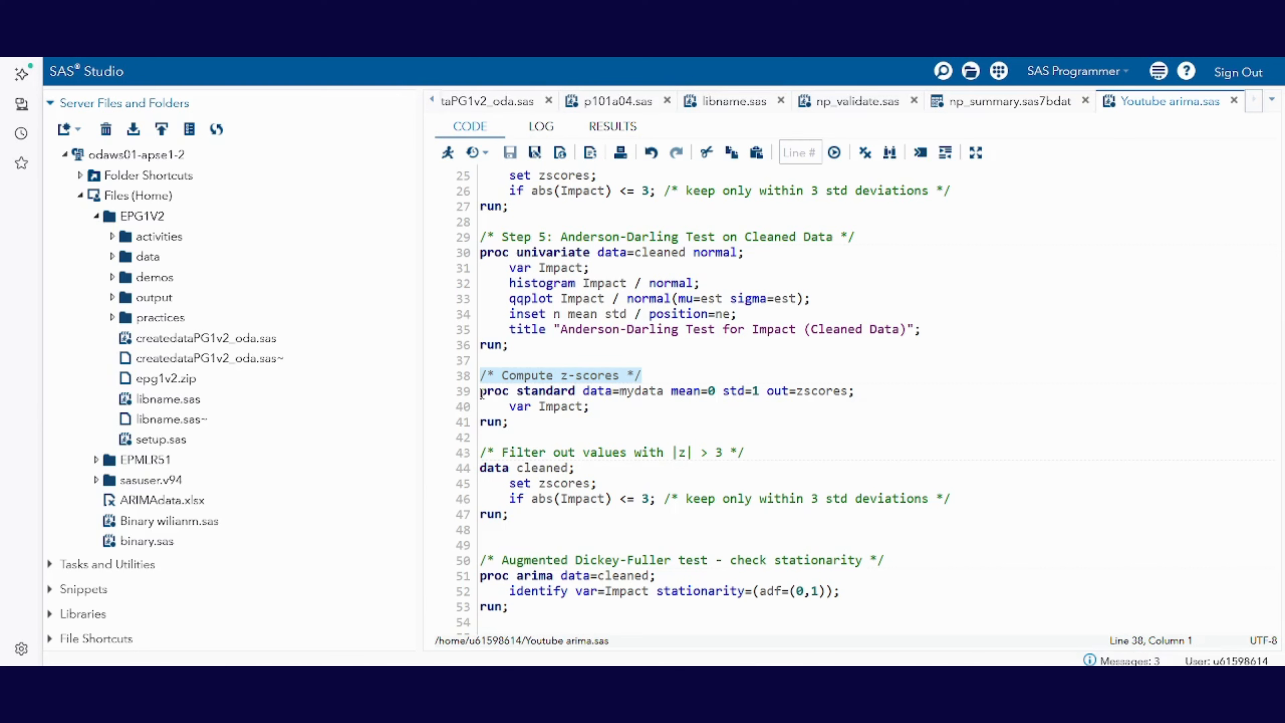
Step: Review the z-score block: PROC STANDARD on mydata with mean=0, std=1, out=zscores and the Impact variable
click(481, 392)
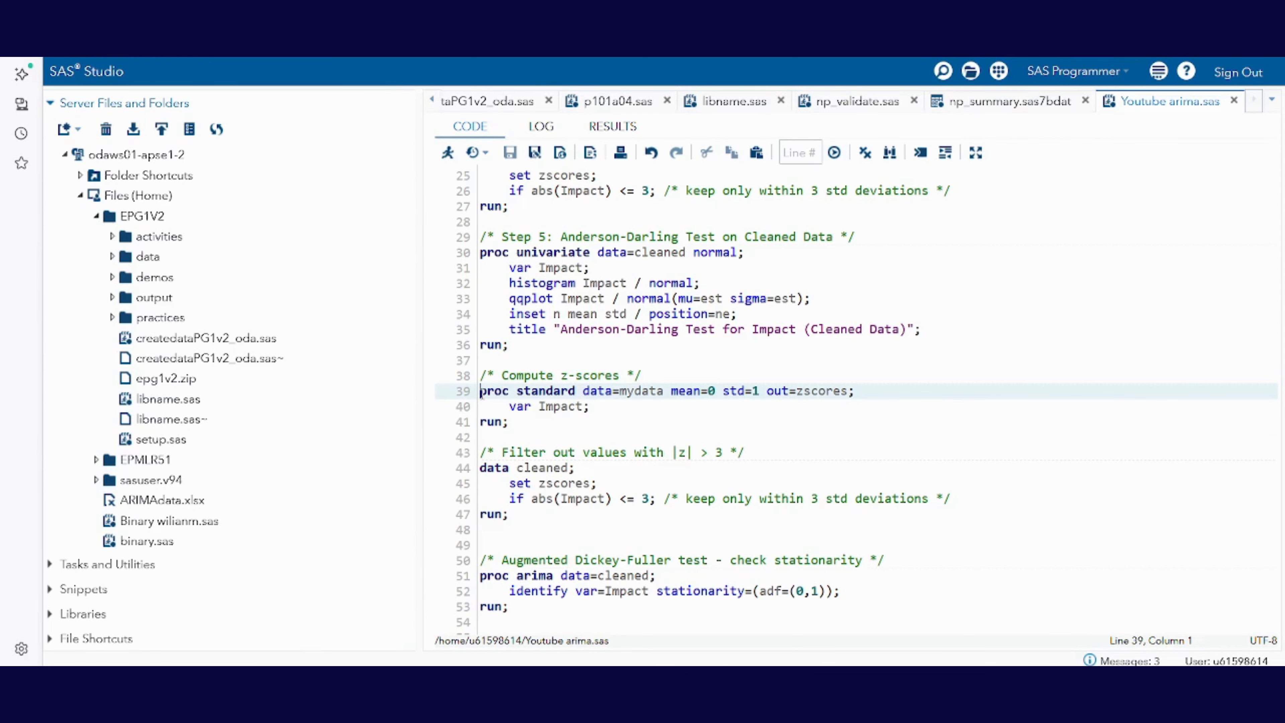
drag(481, 394, 576, 394)
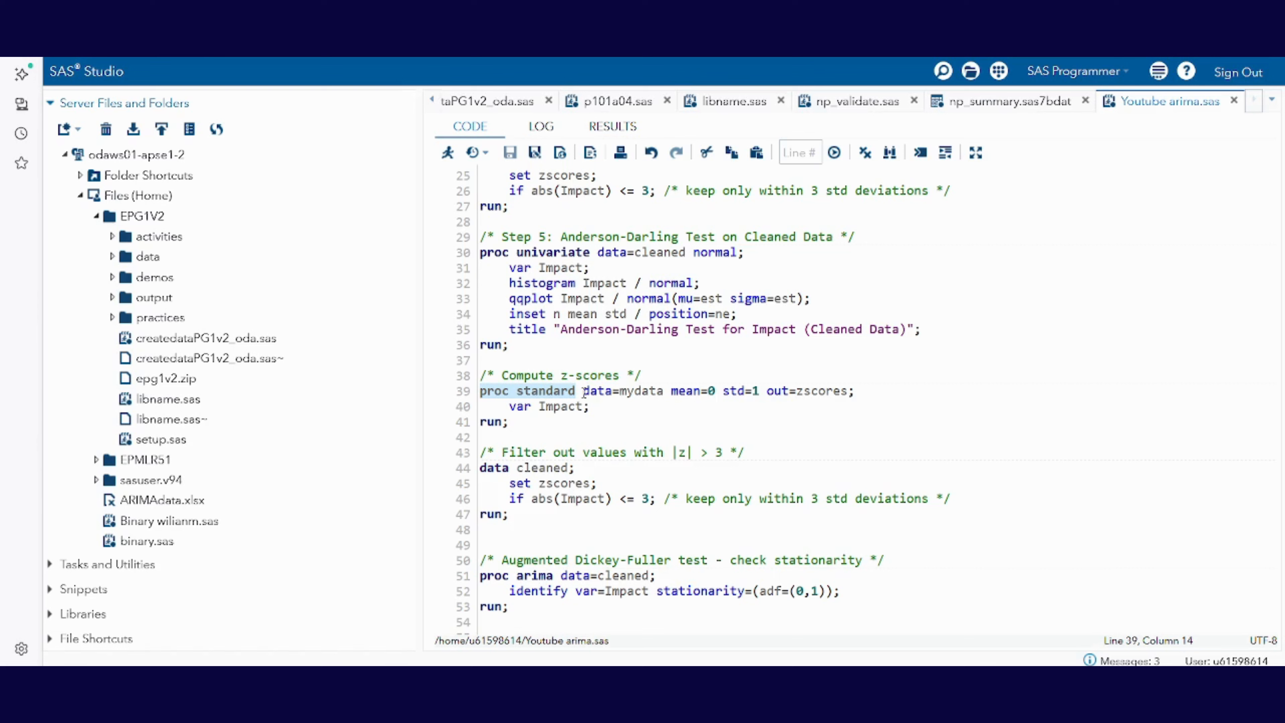
drag(583, 393, 664, 393)
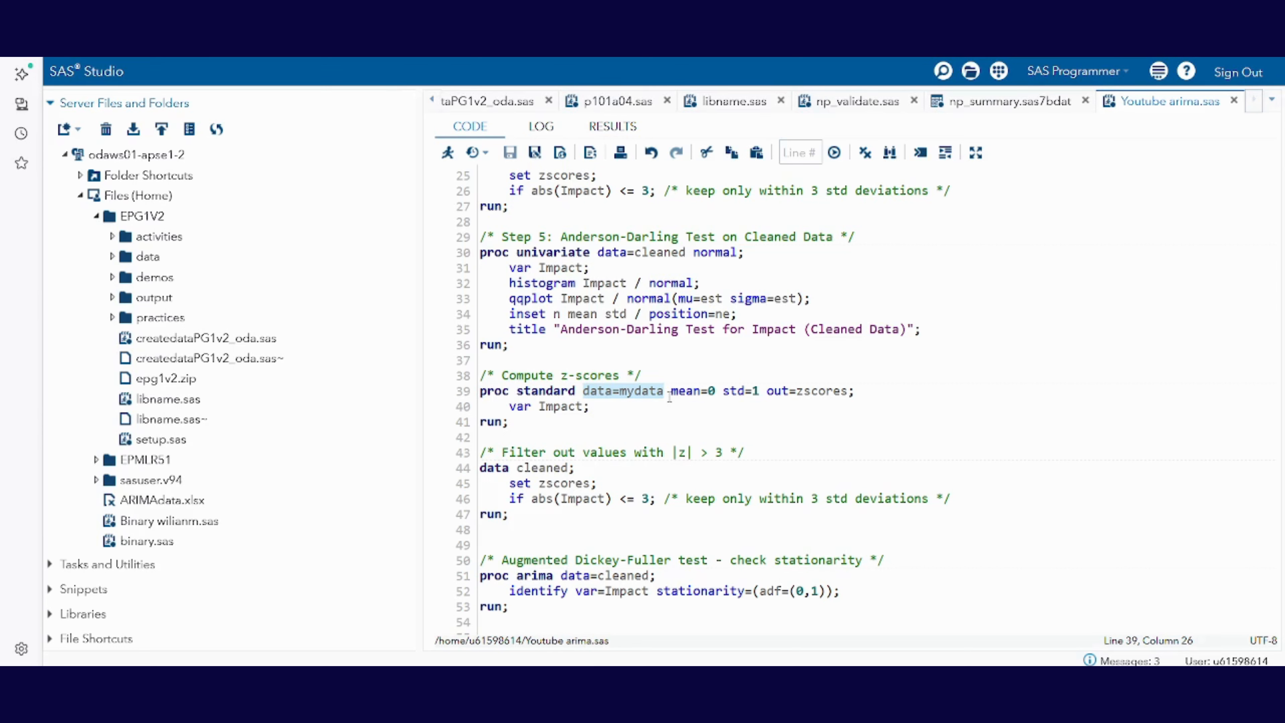
drag(671, 393, 759, 392)
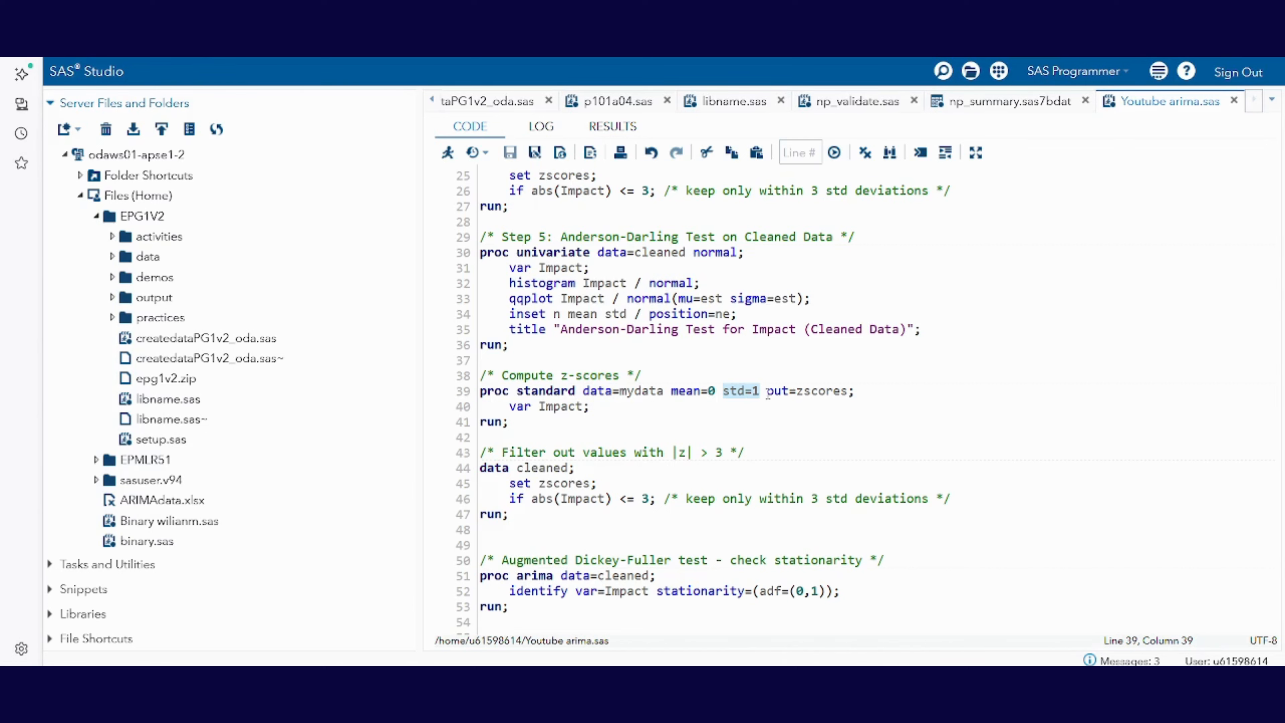
drag(767, 391, 847, 389)
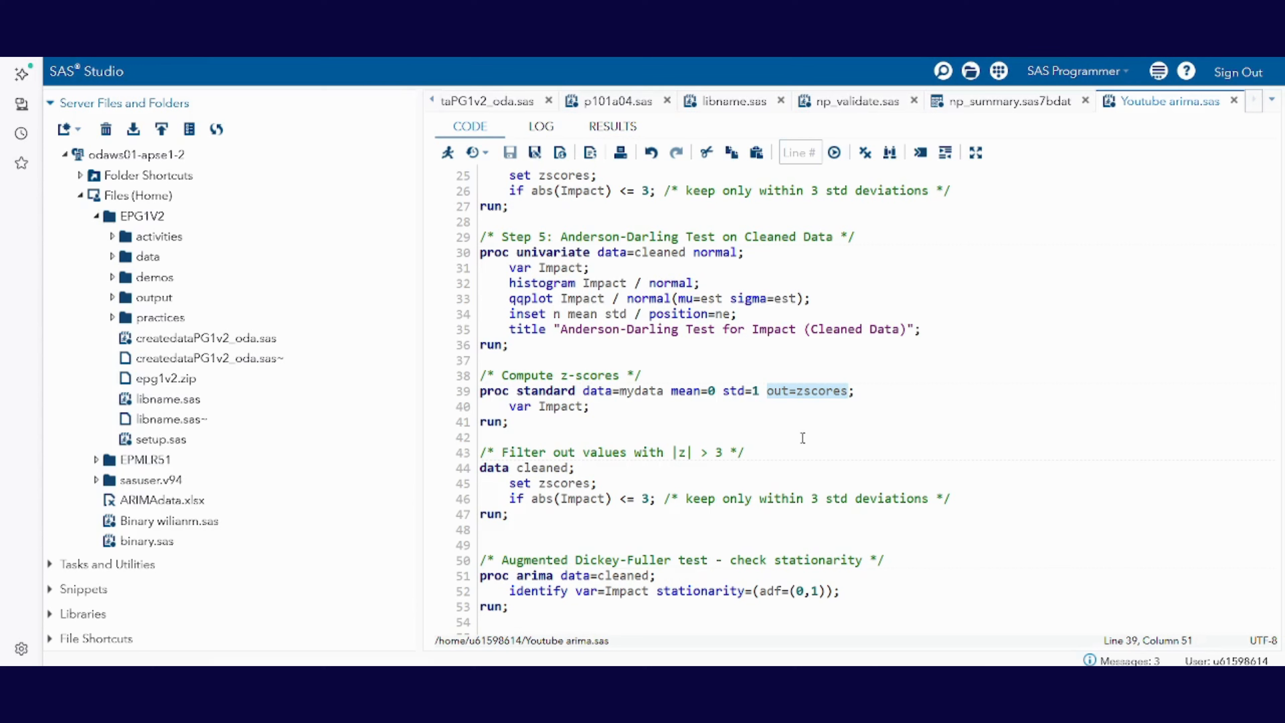
click(510, 406)
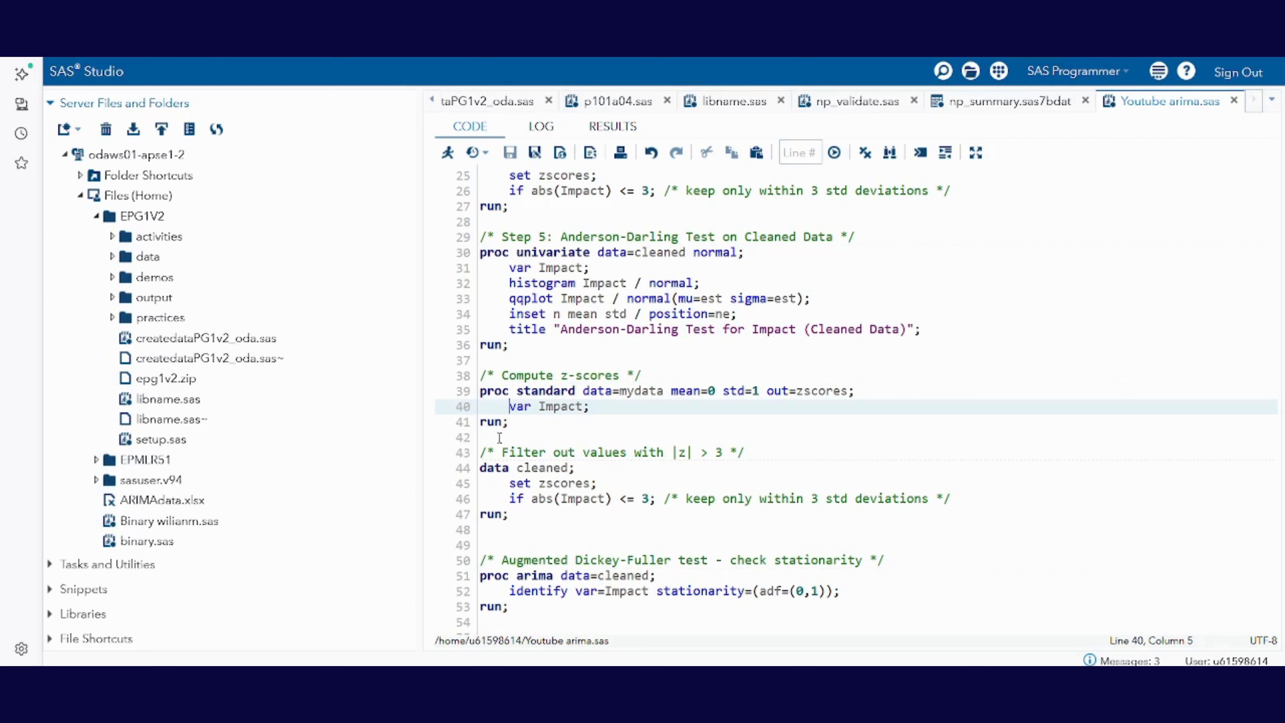
click(527, 428)
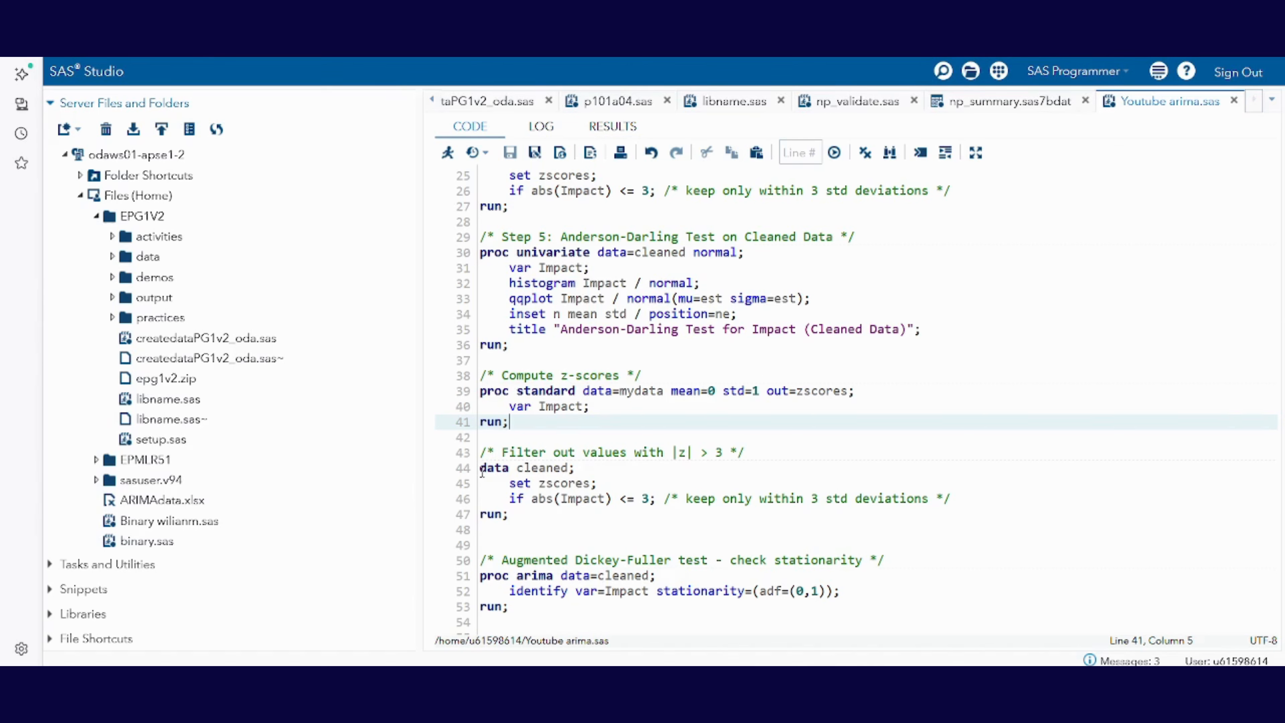
Step: Review the outlier-filter data step that builds cleaned from zscores with the condition abs(Impact) <= 3
click(482, 471)
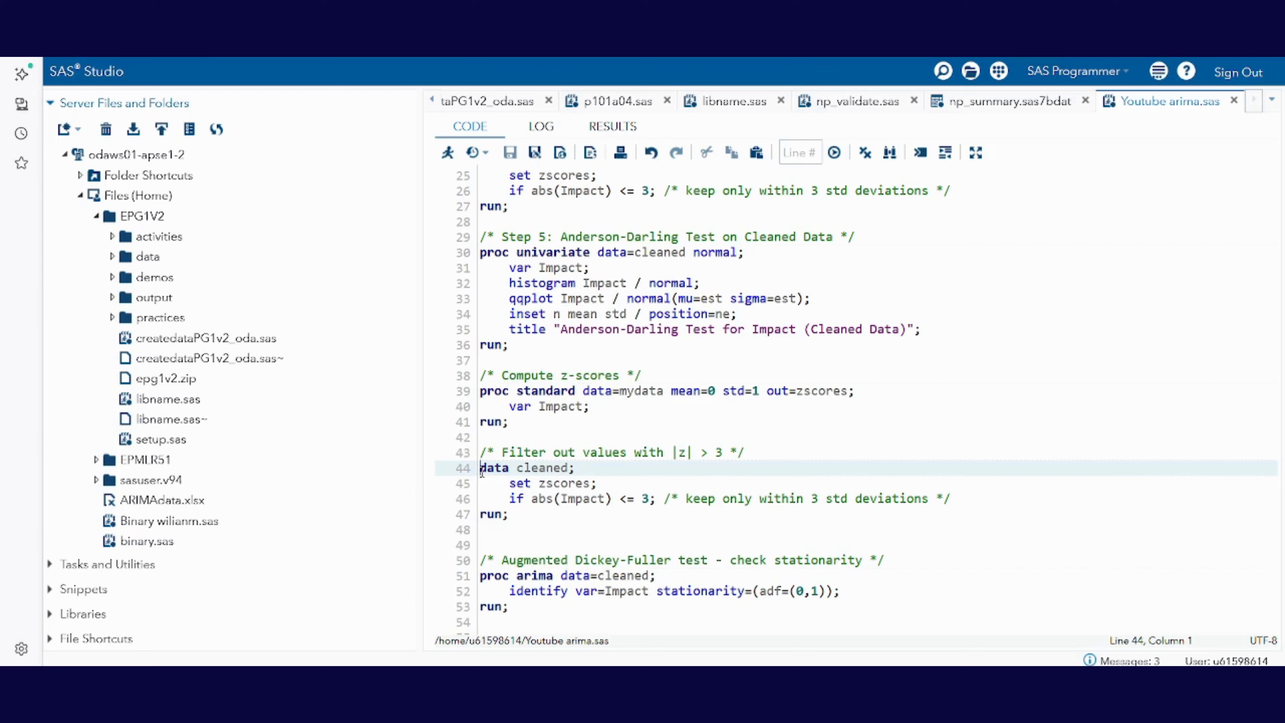
click(508, 484)
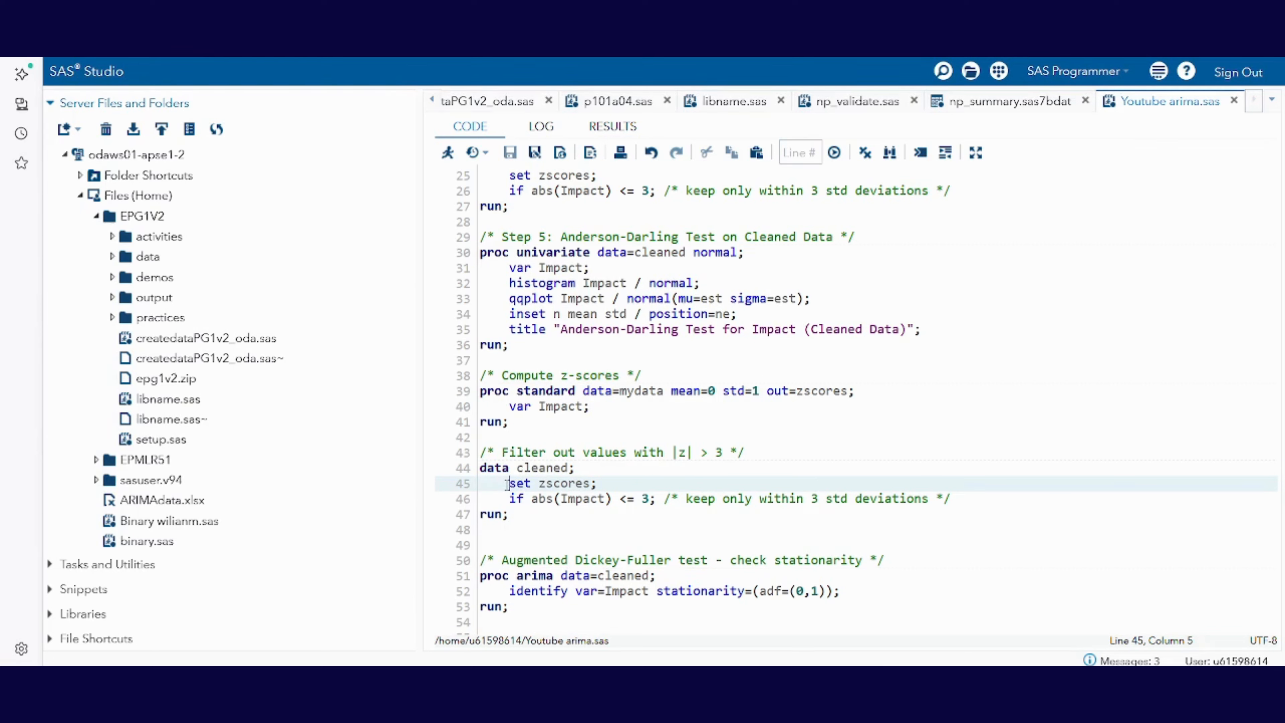
click(506, 499)
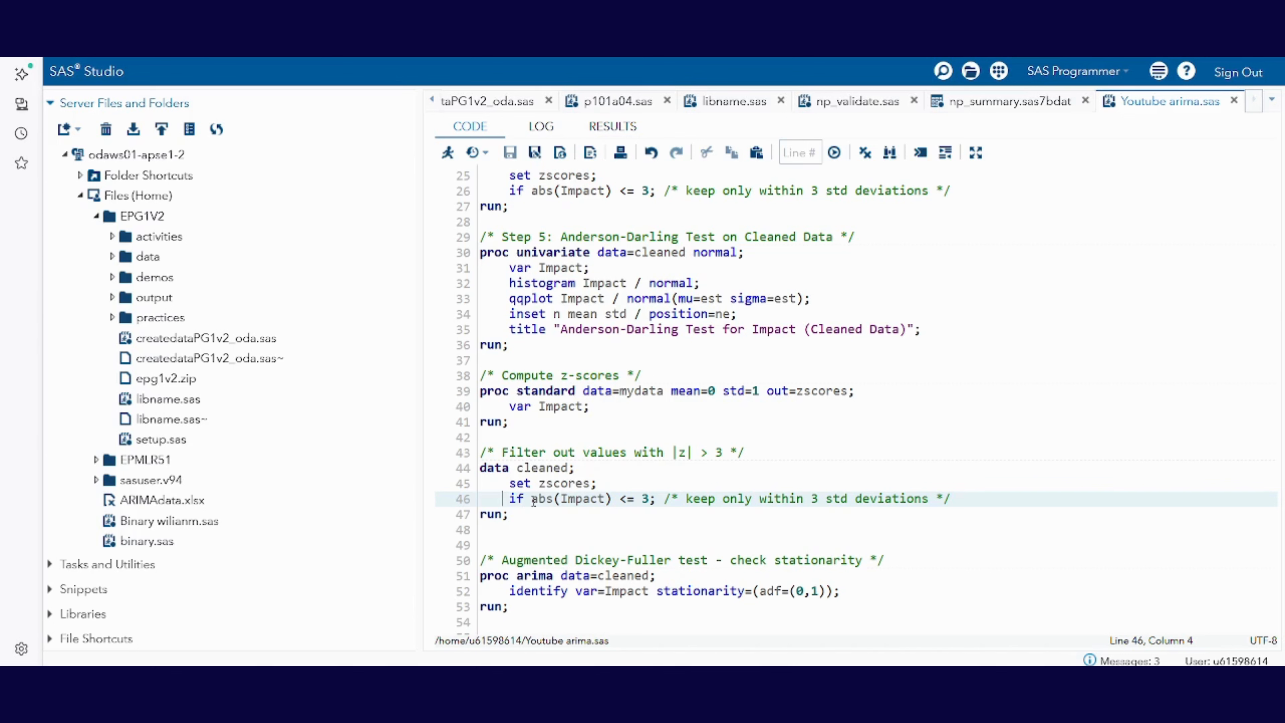
drag(531, 500, 614, 501)
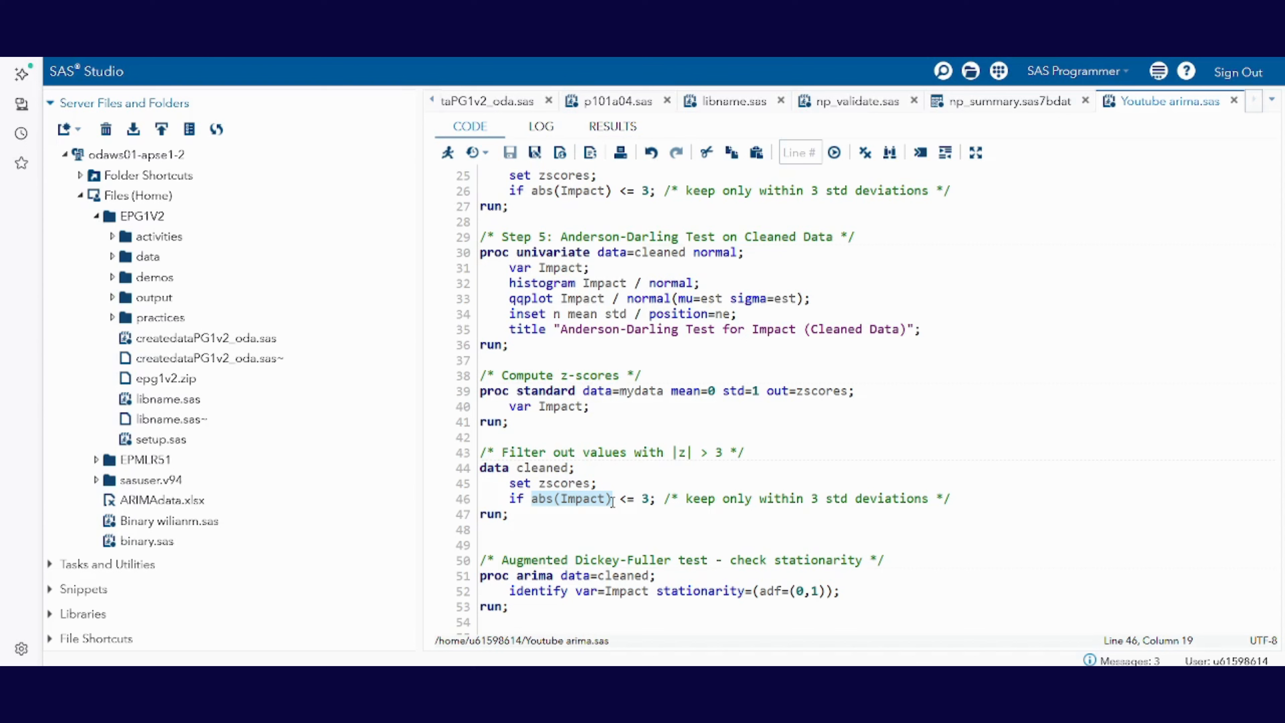
click(612, 501)
click(501, 500)
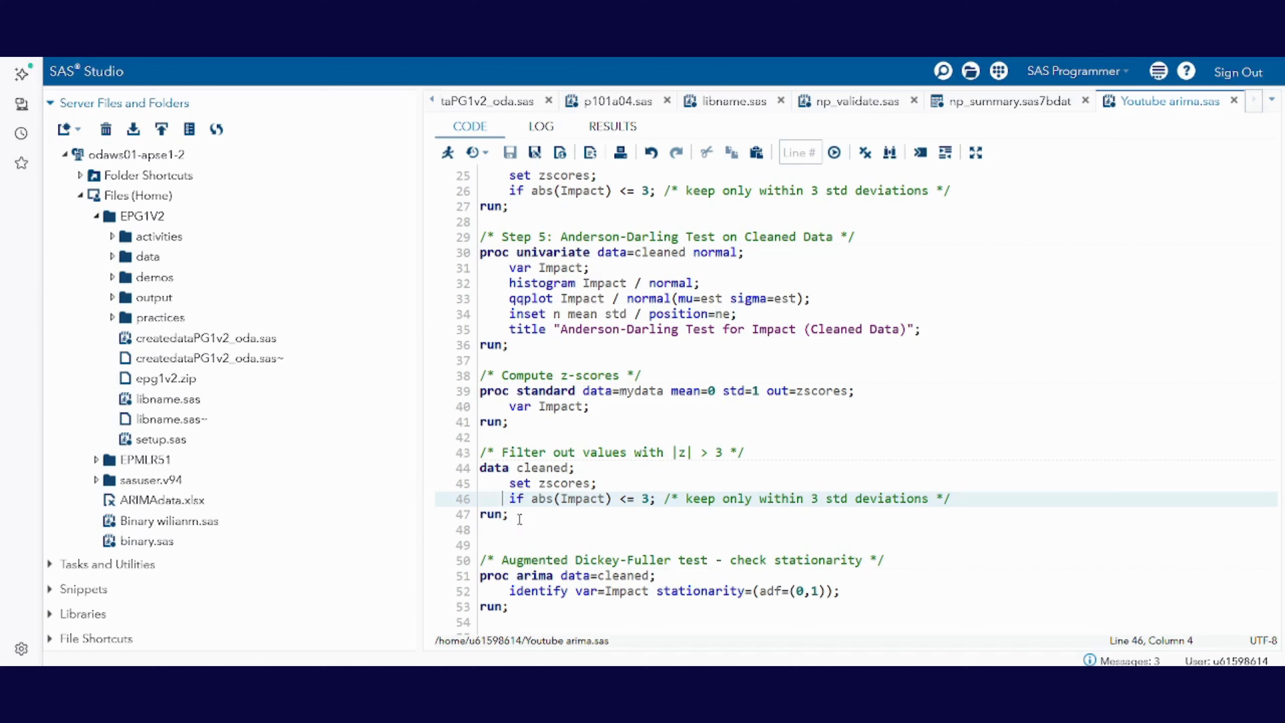
Step: Examine the Augmented Dickey-Fuller block: PROC ARIMA on cleaned and its identify statement with var=Impact and stationarity=(adf=(0,1))
scroll(519, 520, down, 4)
click(521, 421)
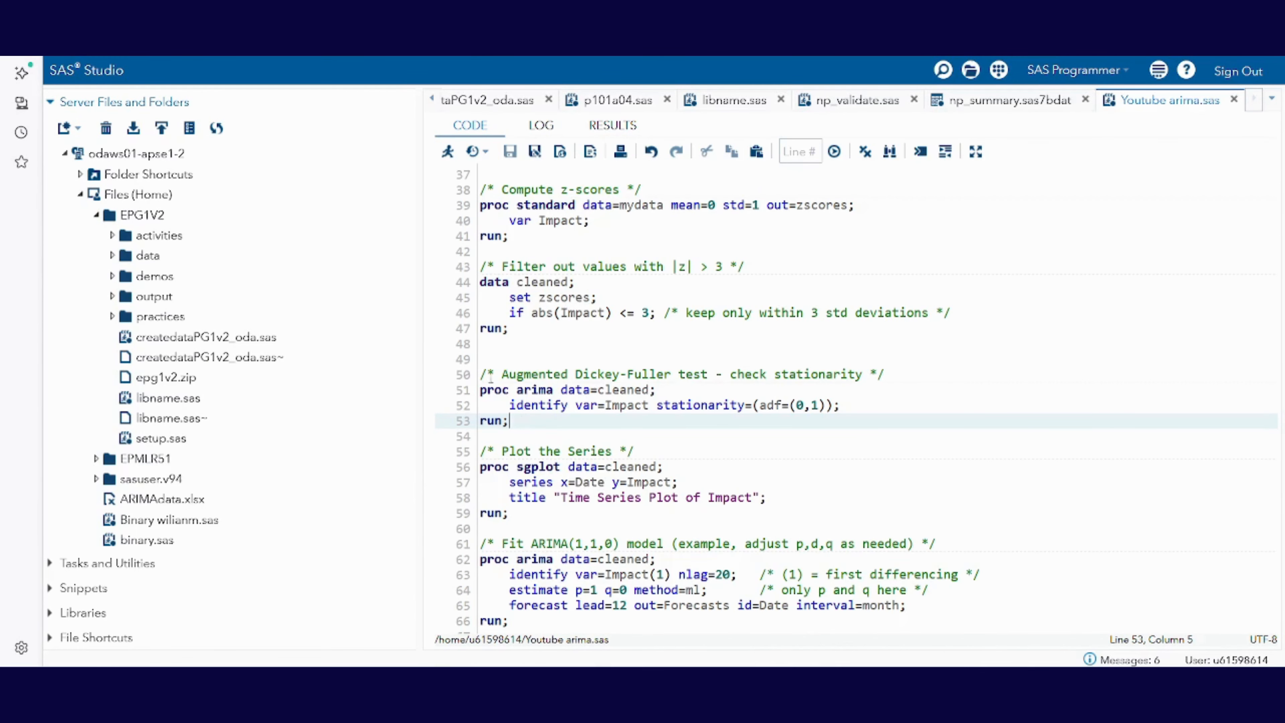
drag(481, 375, 889, 372)
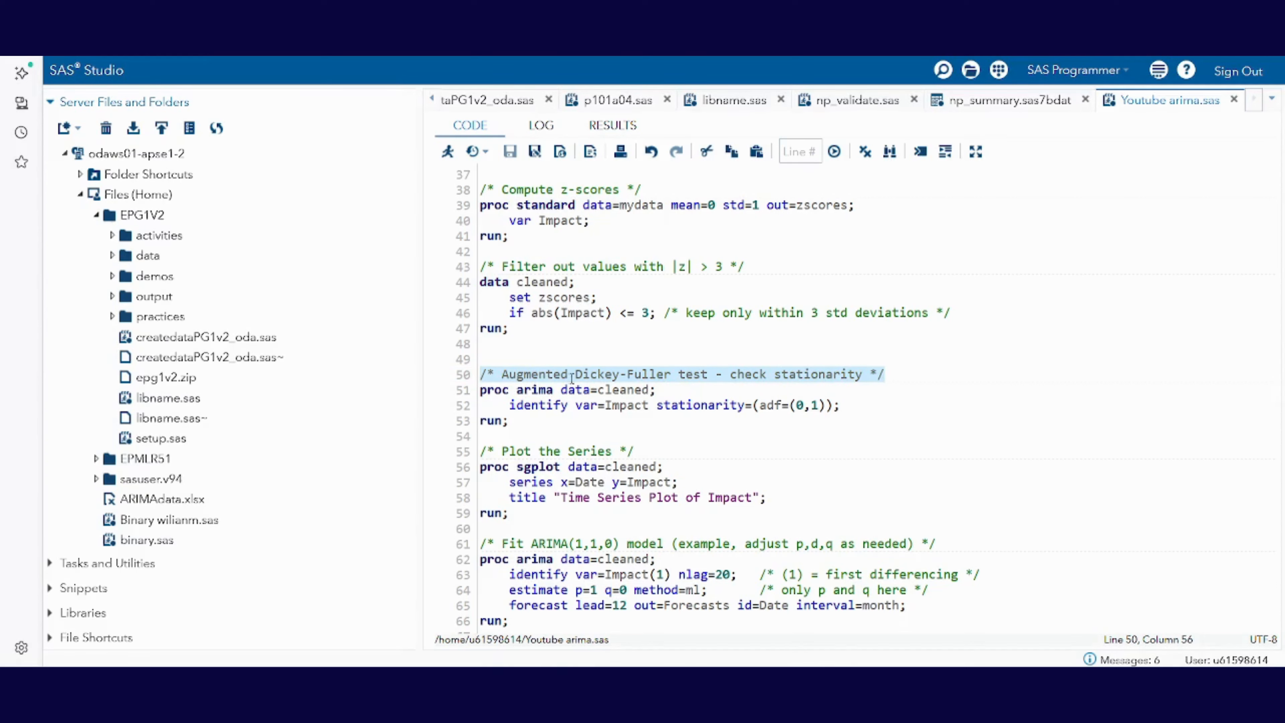
drag(481, 396, 554, 392)
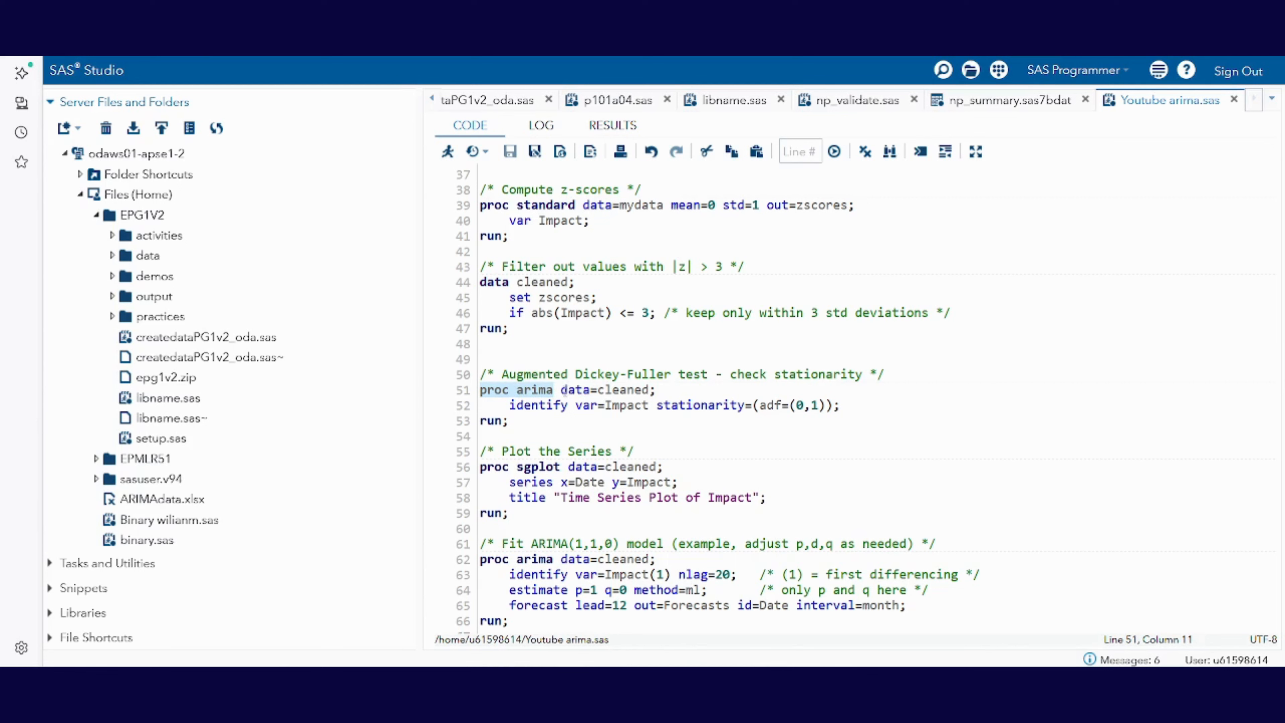
drag(561, 391, 652, 391)
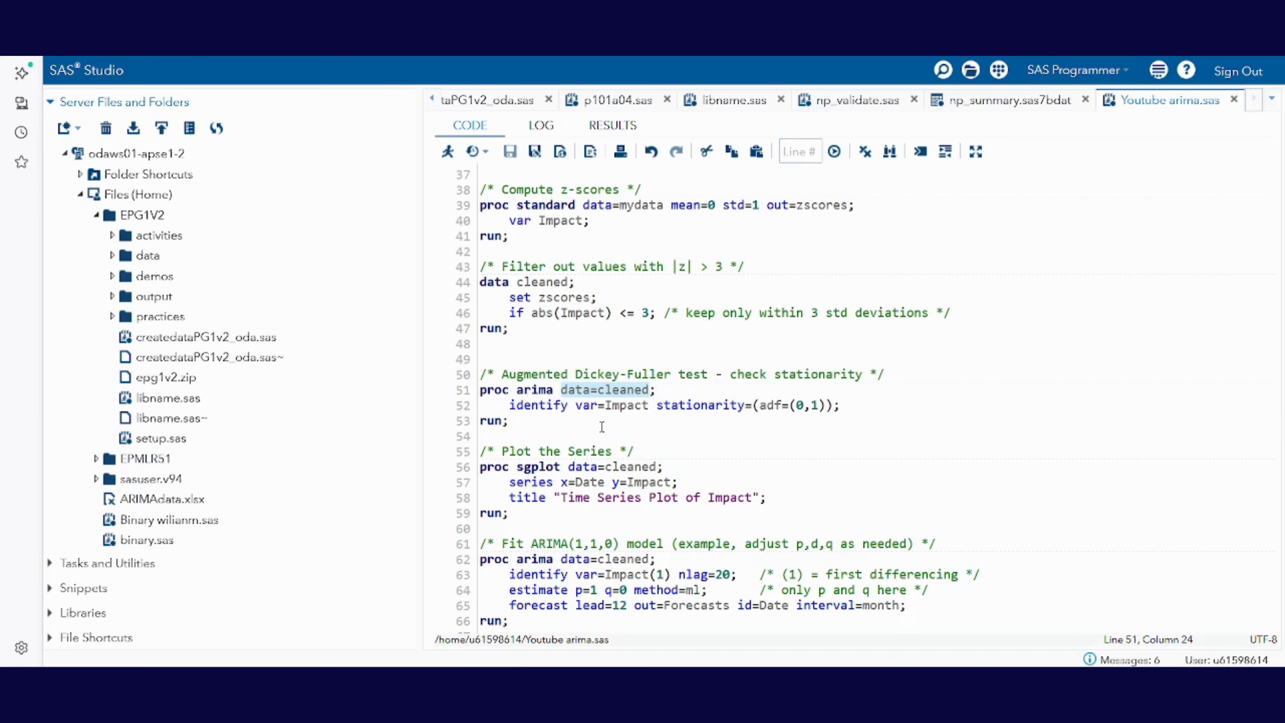
drag(511, 405, 841, 406)
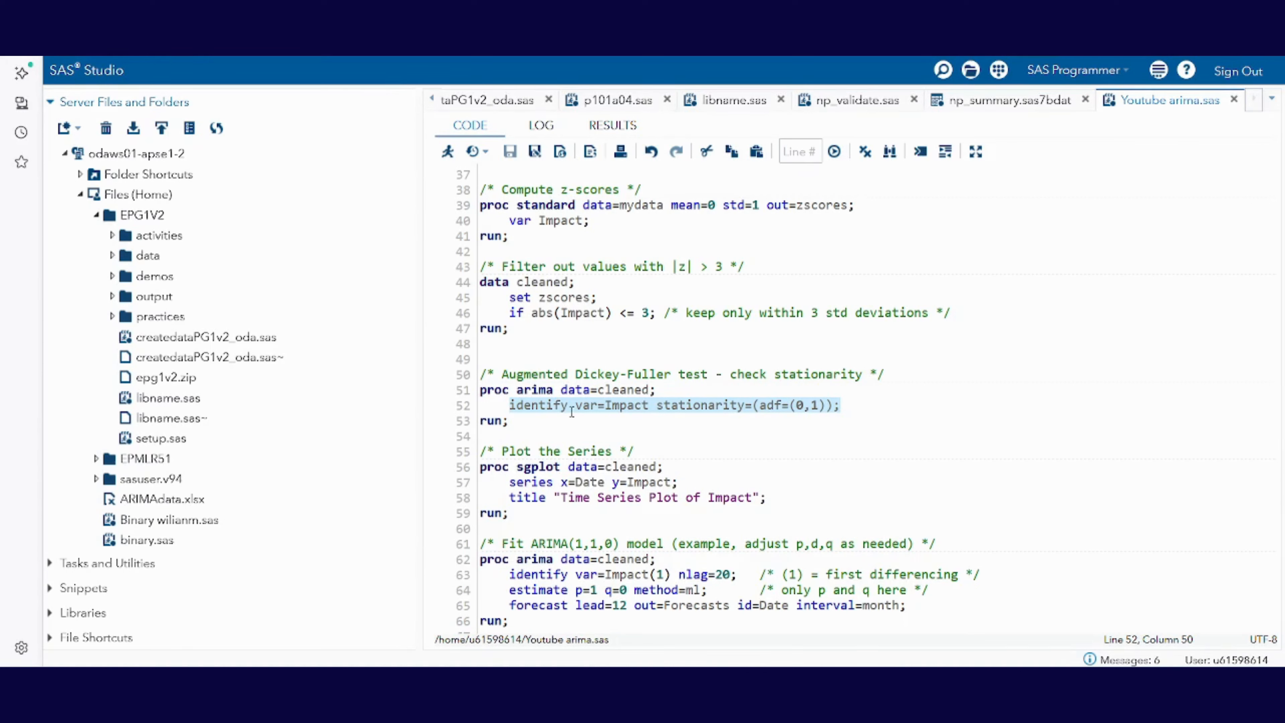
click(508, 405)
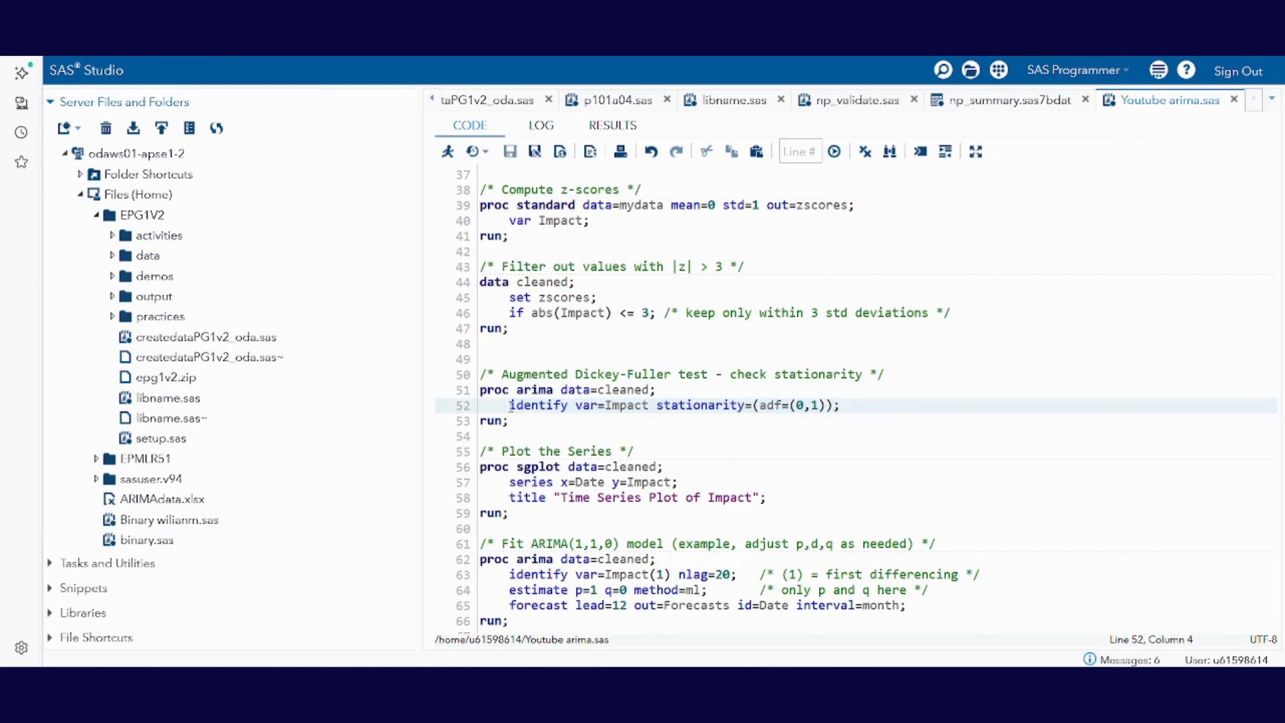
drag(508, 405, 565, 406)
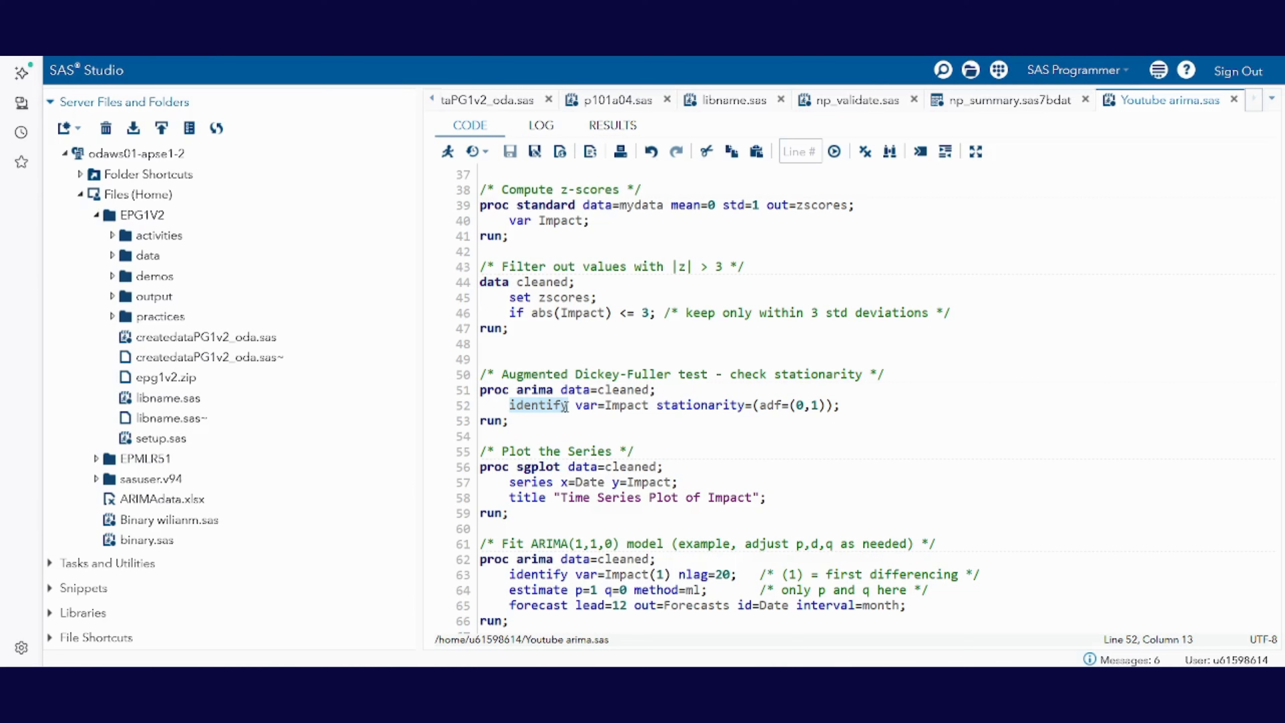
drag(576, 406, 647, 406)
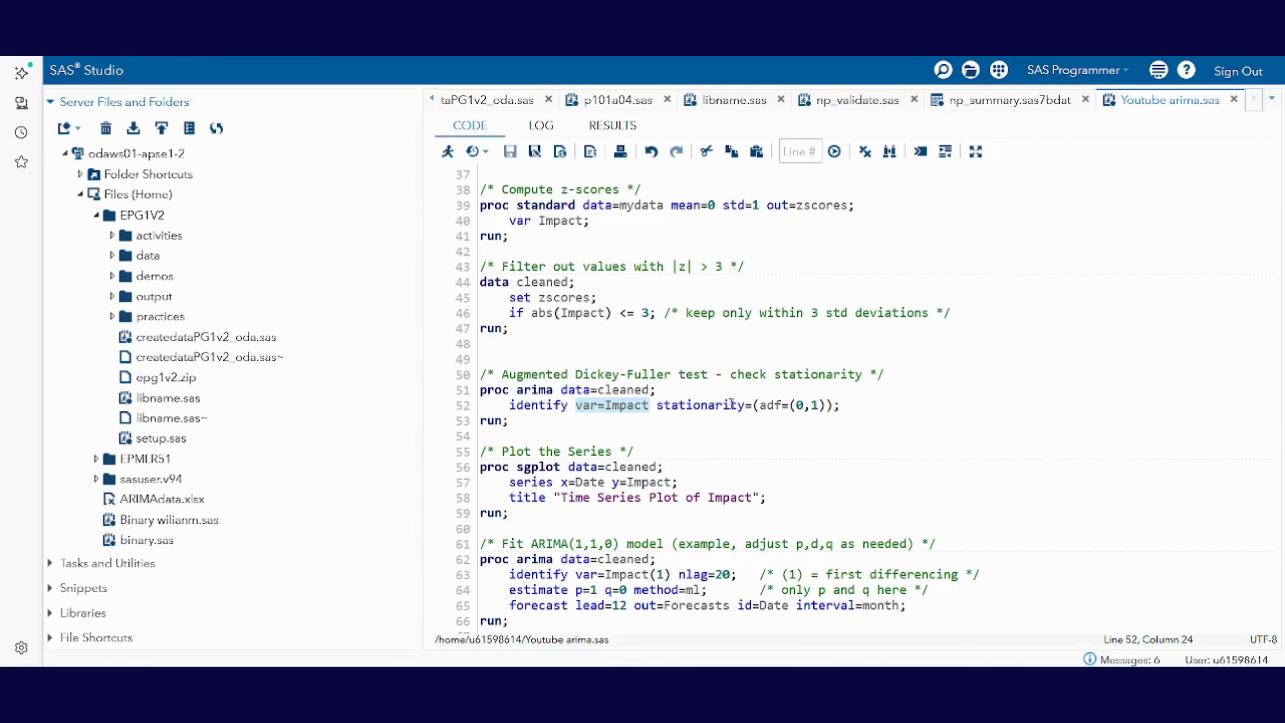
click(773, 406)
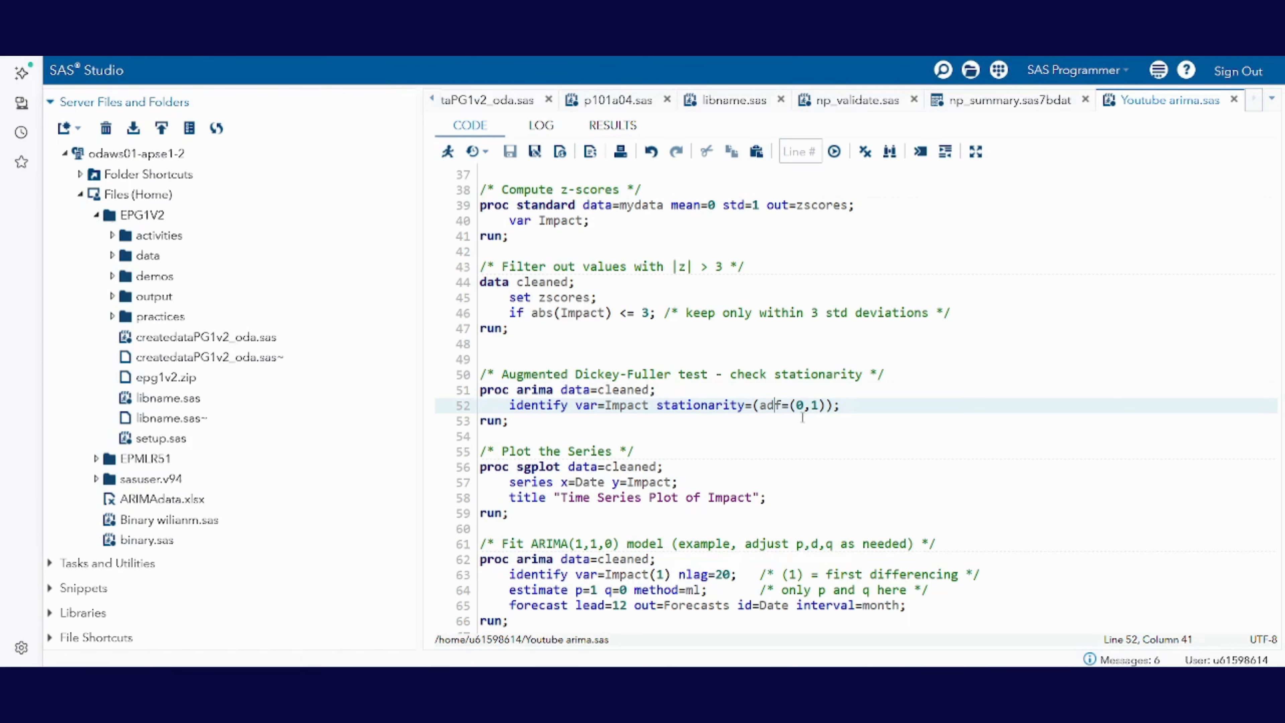
click(804, 405)
click(817, 409)
click(523, 423)
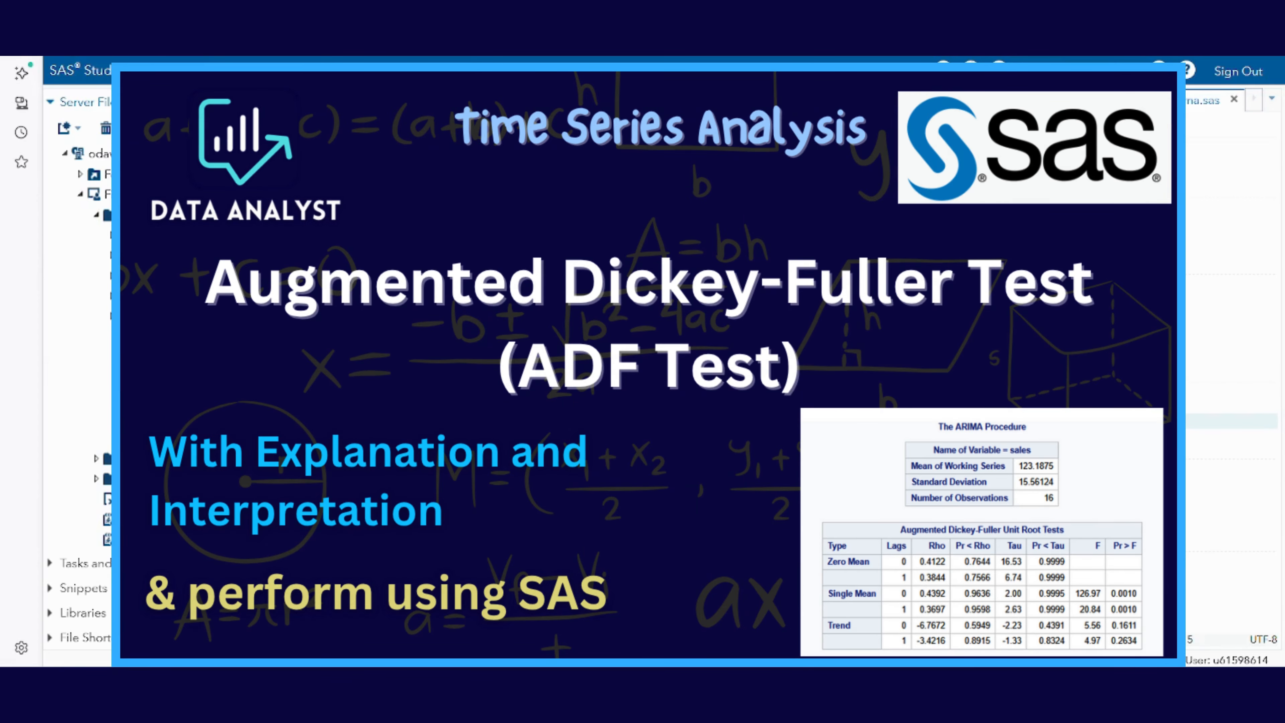
Step: Run only the Augmented Dickey-Fuller block on lines 50 to 53 and look through its output tables and plots
drag(436, 421, 407, 375)
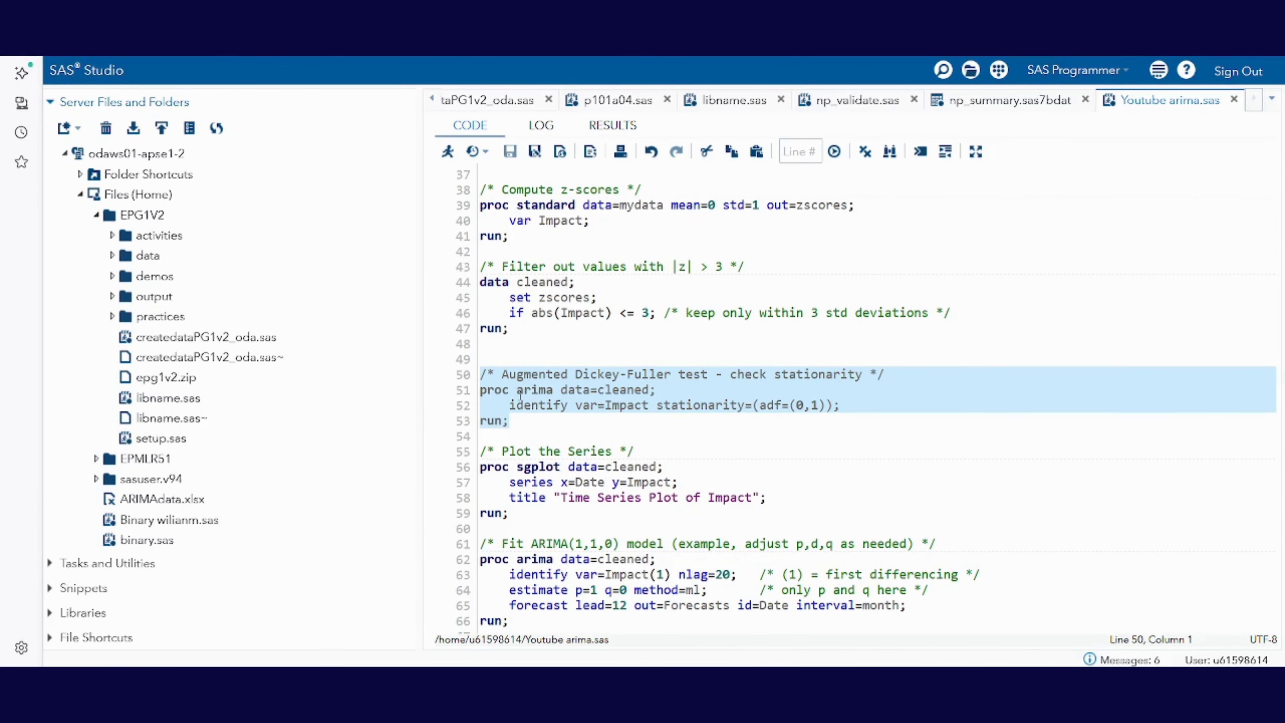
click(448, 152)
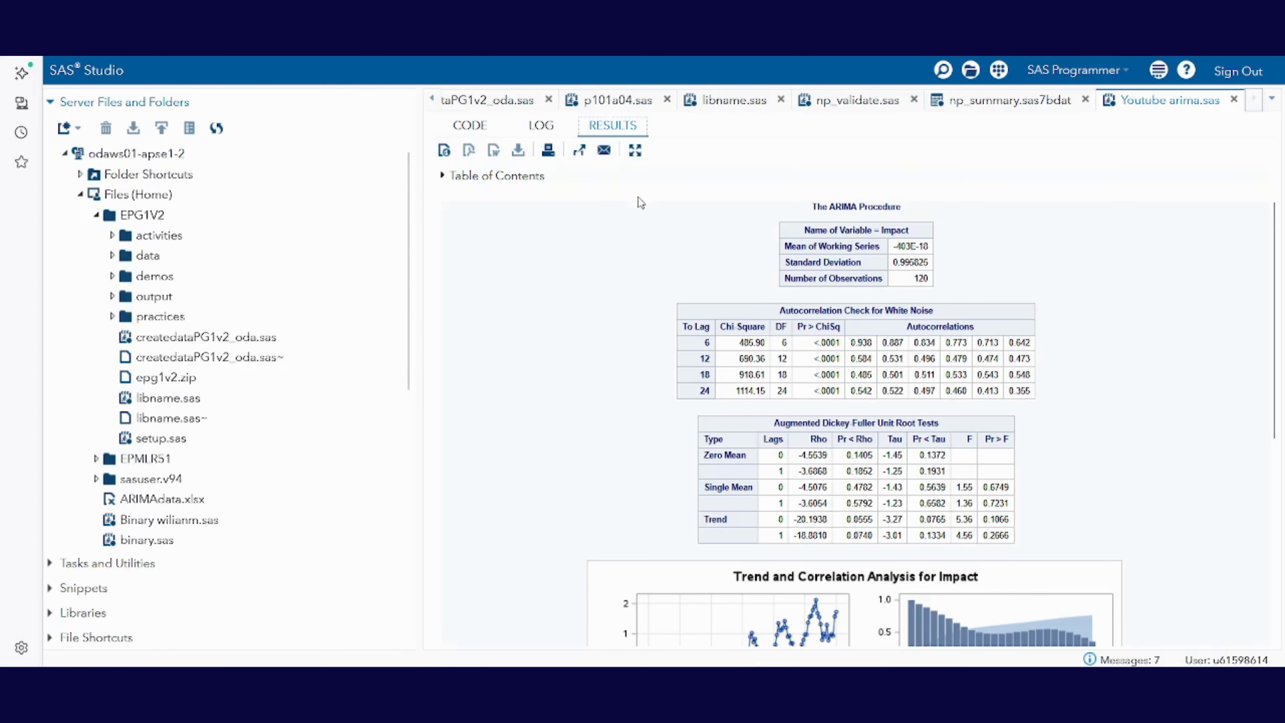
scroll(784, 401, down, 6)
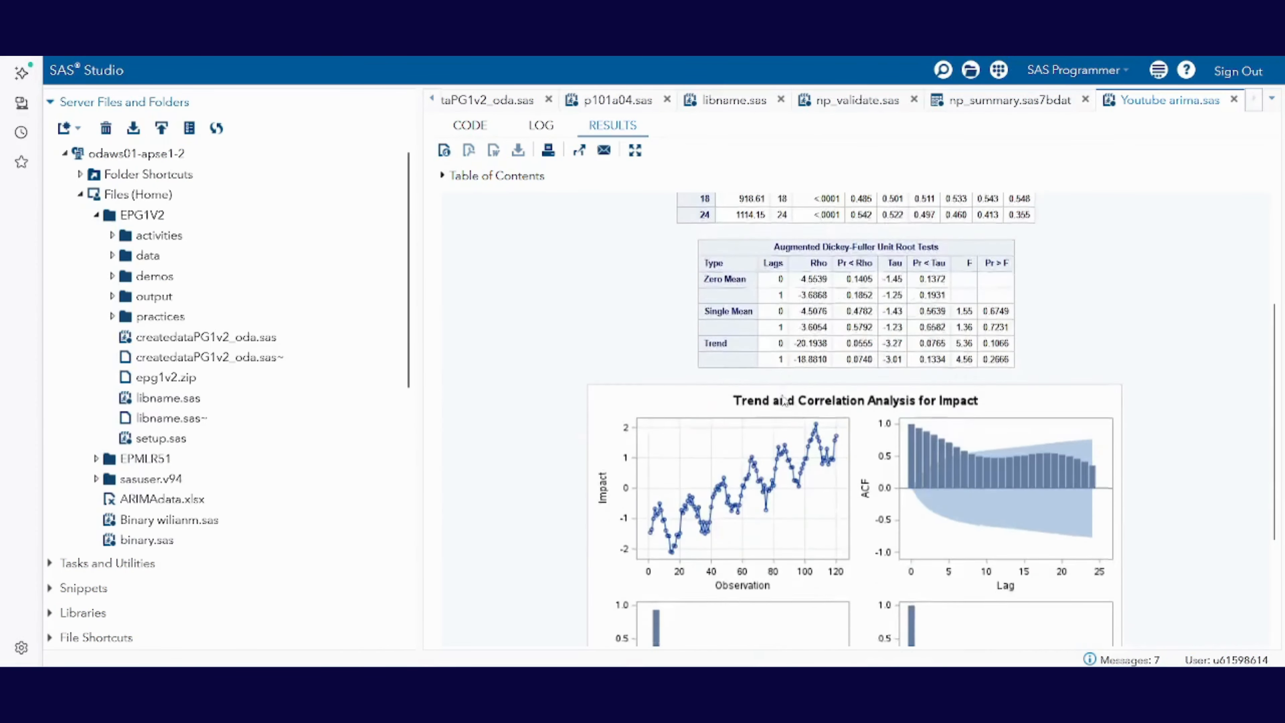
scroll(785, 401, up, 5)
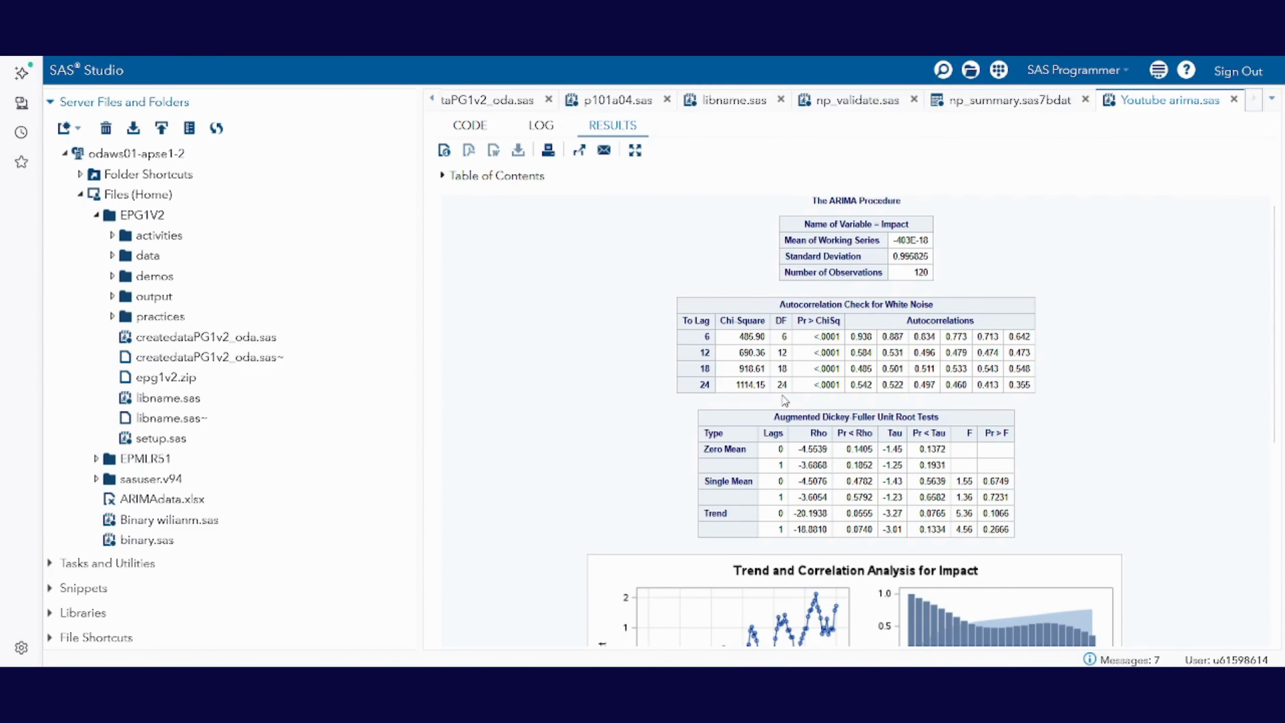
scroll(784, 401, down, 2)
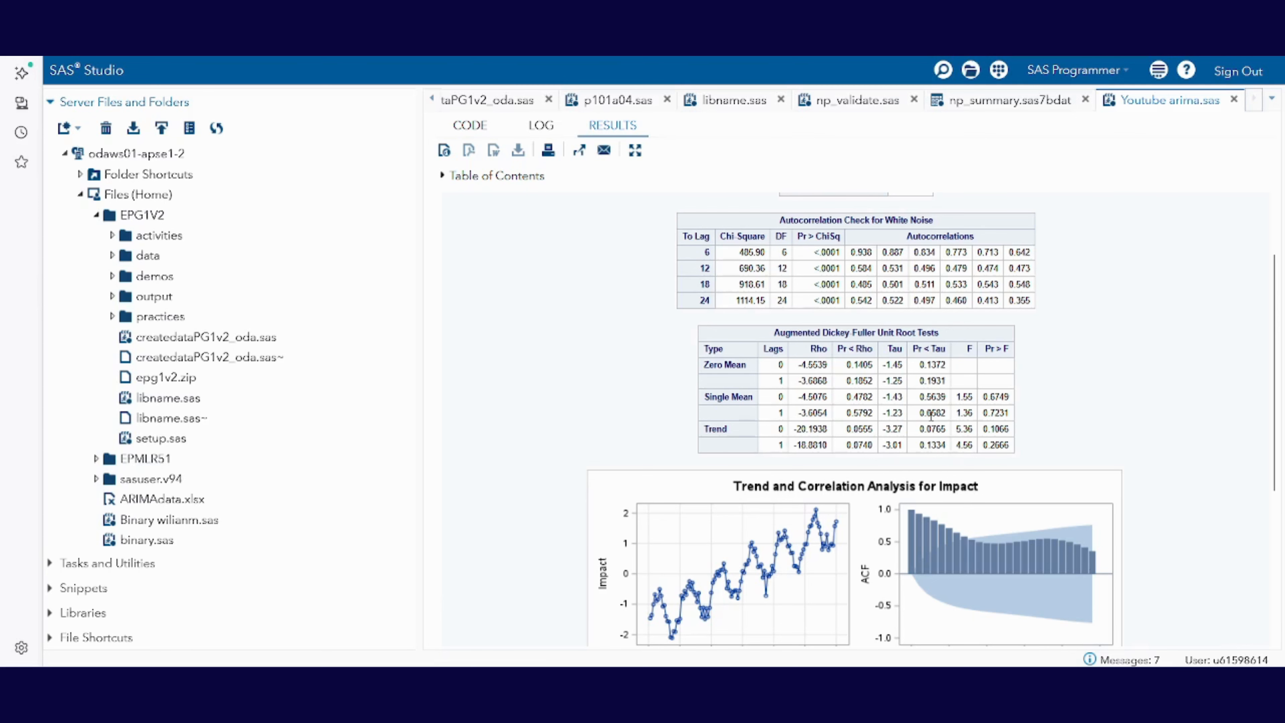
scroll(931, 418, down, 4)
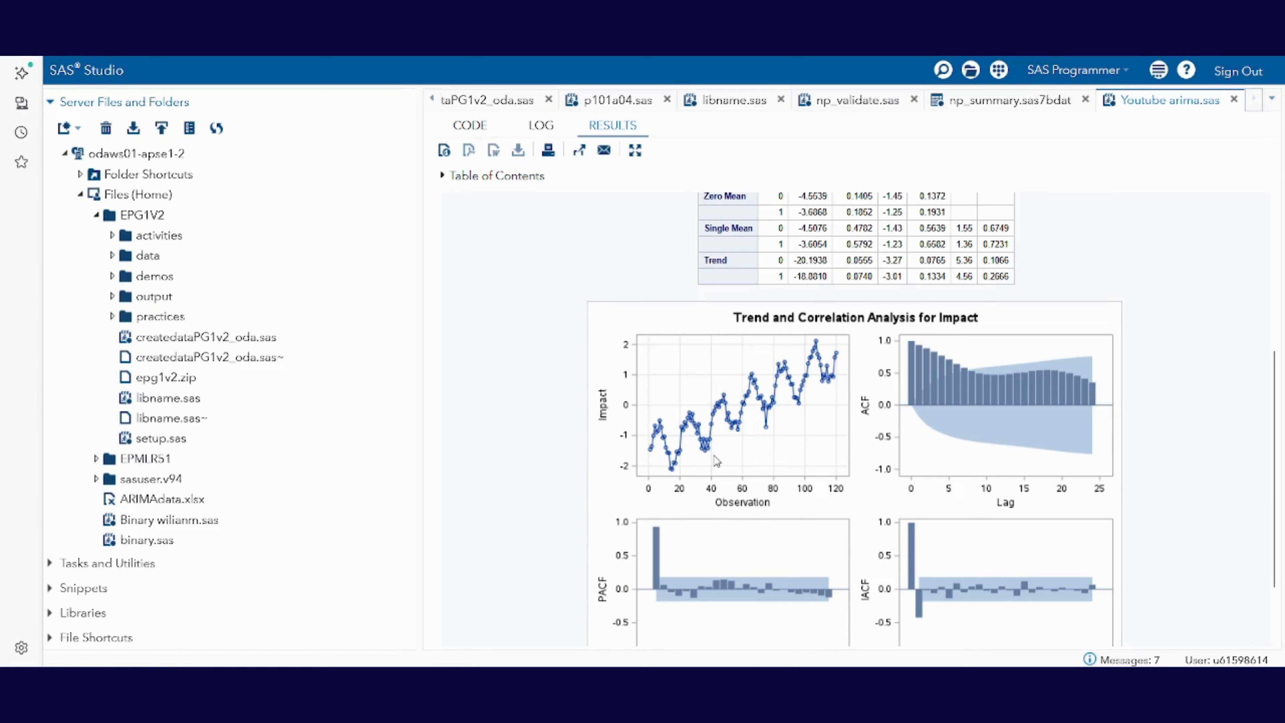
scroll(762, 428, up, 2)
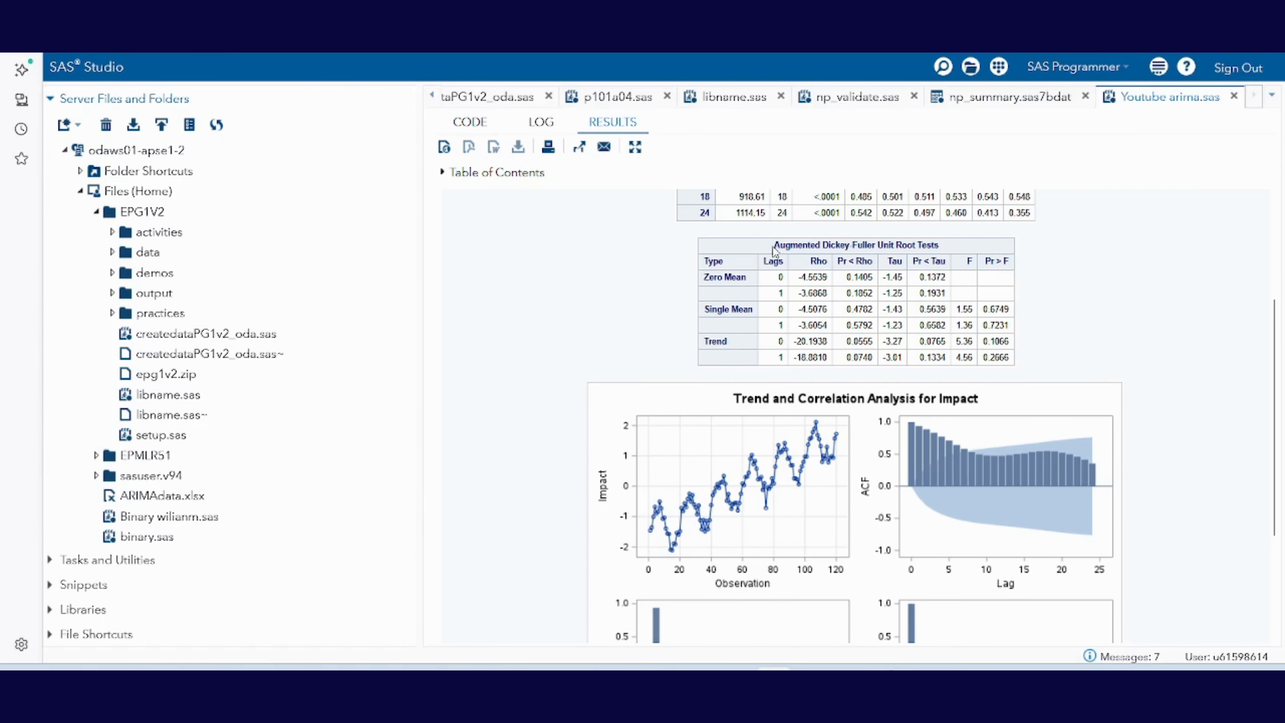
Step: Examine the Pr < Tau values for the Zero Mean, Single Mean and Trend types in the Augmented Dickey-Fuller Unit Root Tests table
drag(703, 279, 753, 284)
drag(704, 309, 754, 313)
drag(704, 341, 729, 343)
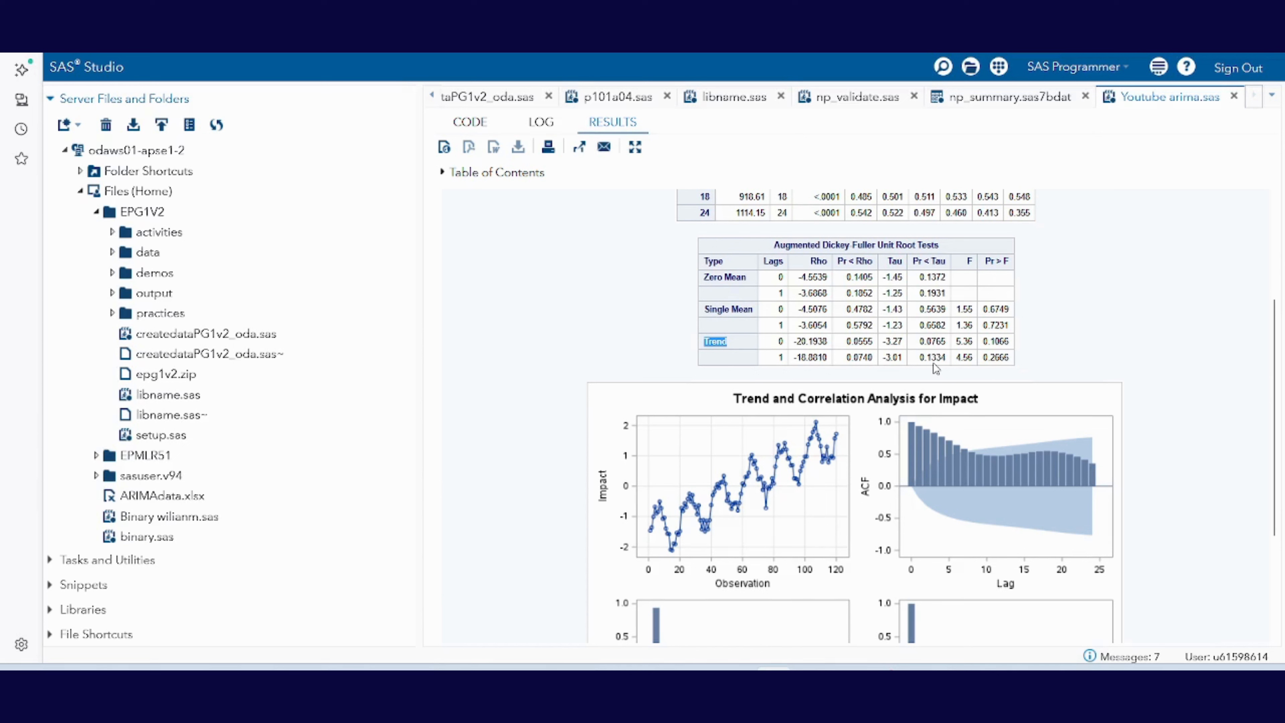
click(706, 279)
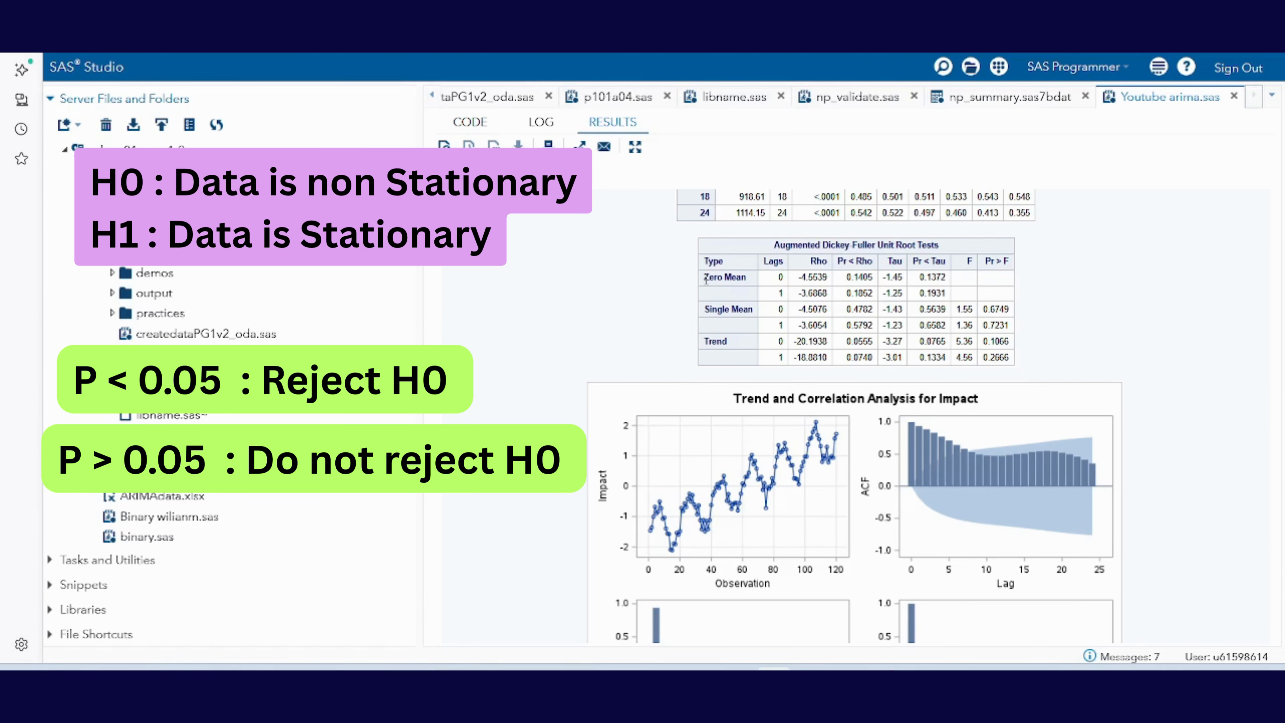
drag(706, 278, 748, 278)
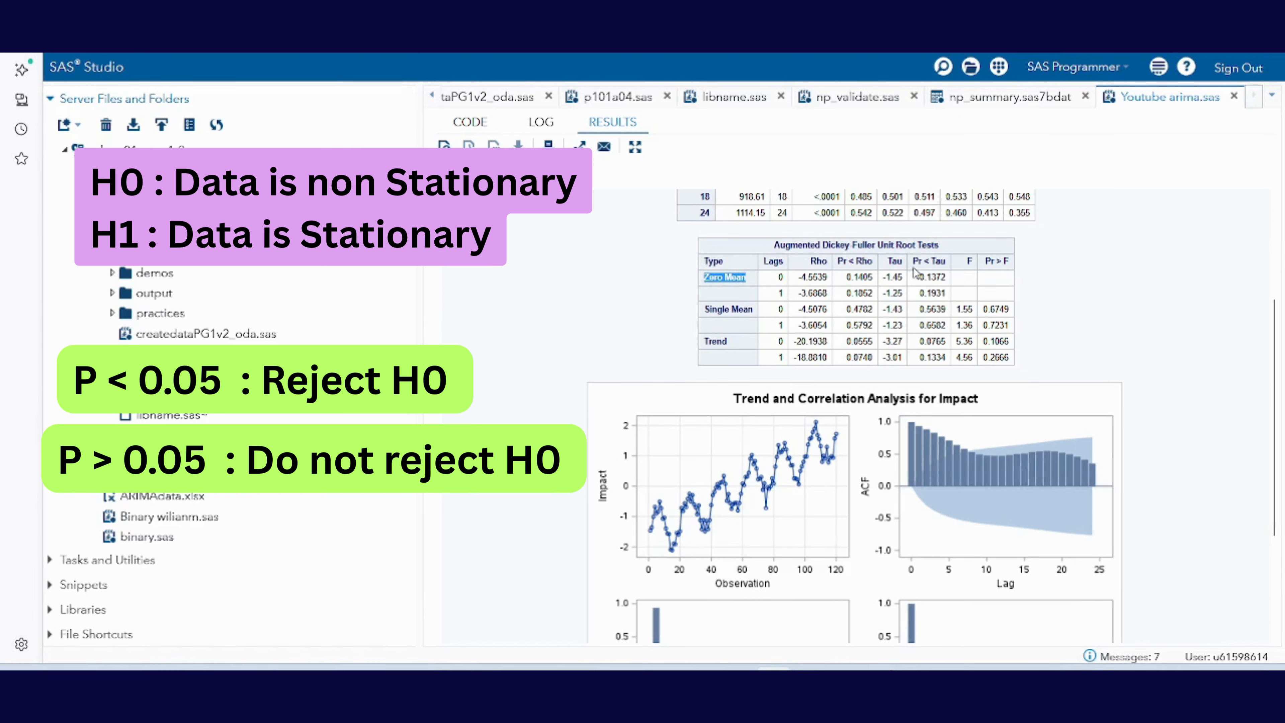
drag(921, 277, 952, 297)
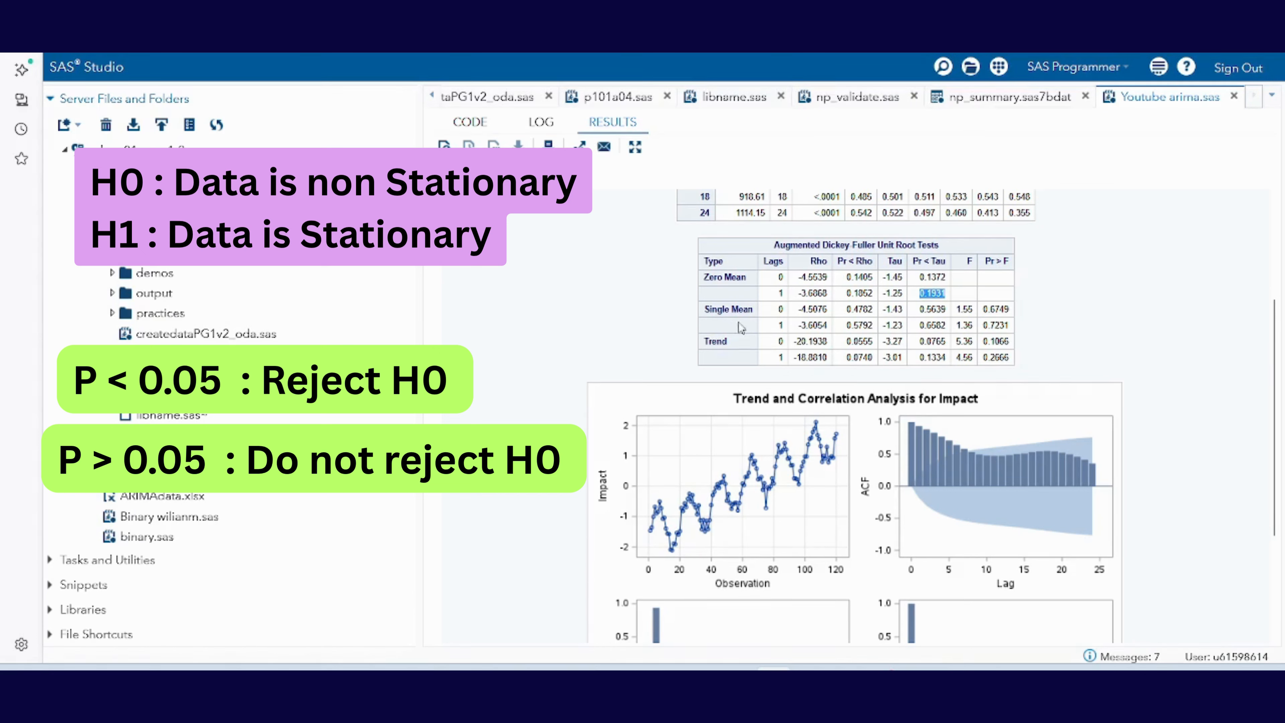
click(756, 315)
double_click(929, 310)
drag(922, 327, 950, 328)
drag(920, 344, 950, 345)
drag(919, 358, 951, 361)
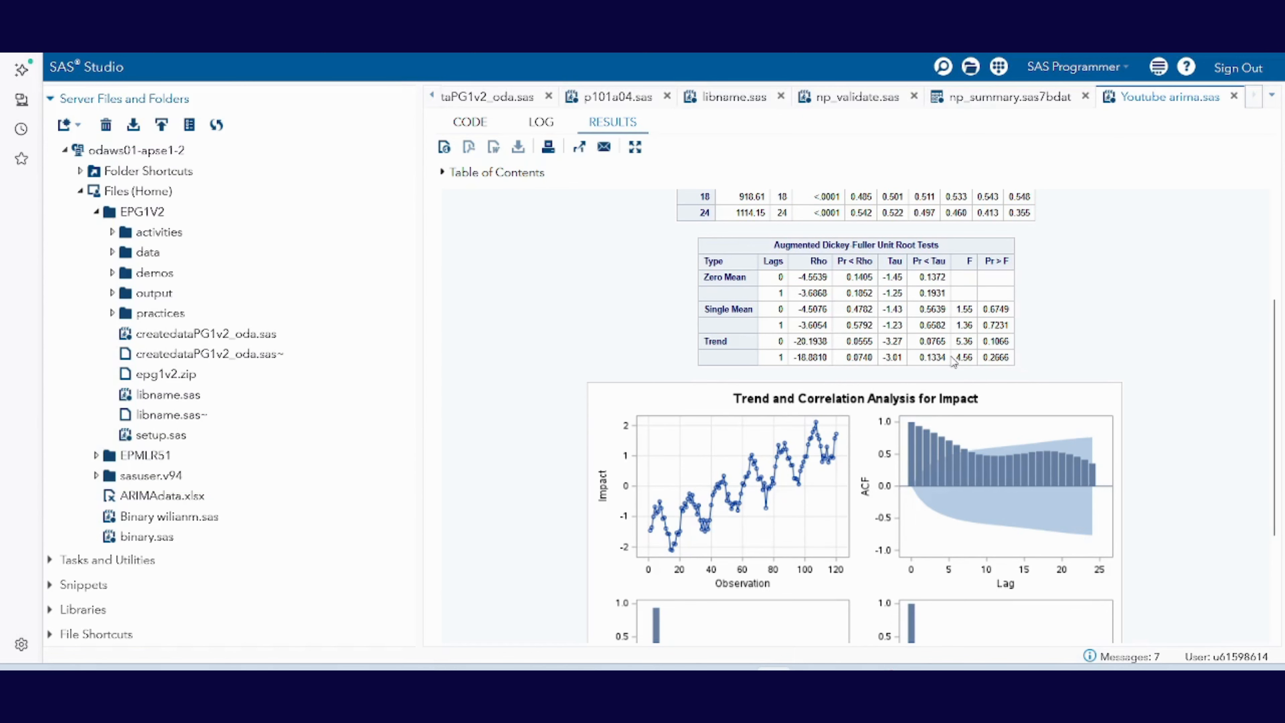
scroll(951, 359, down, 3)
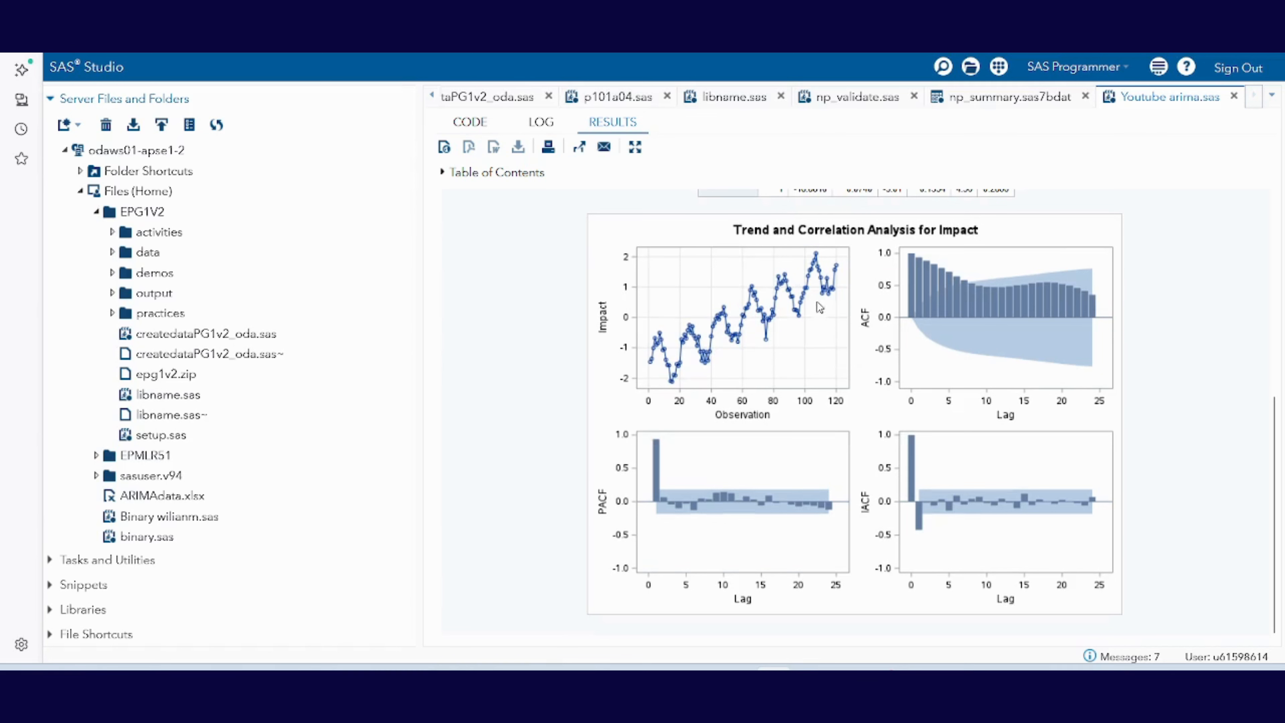